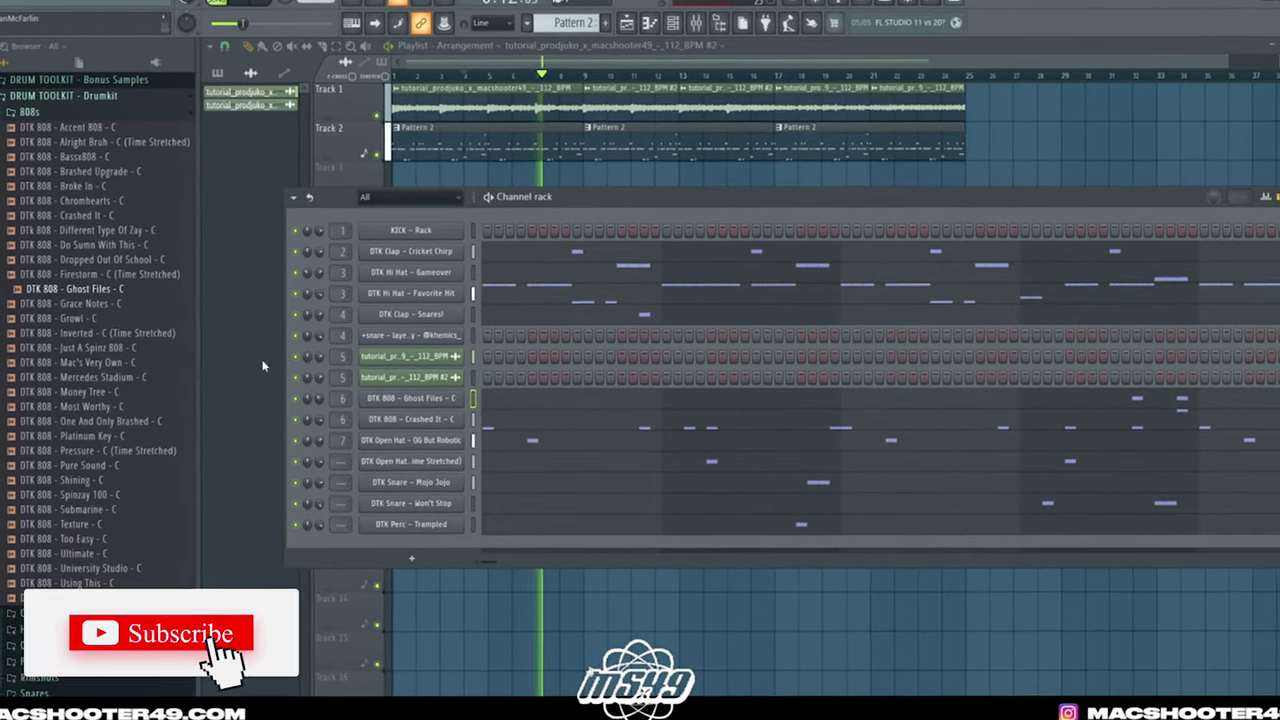
pyautogui.scroll(5, 78, 332)
pyautogui.click(66, 250)
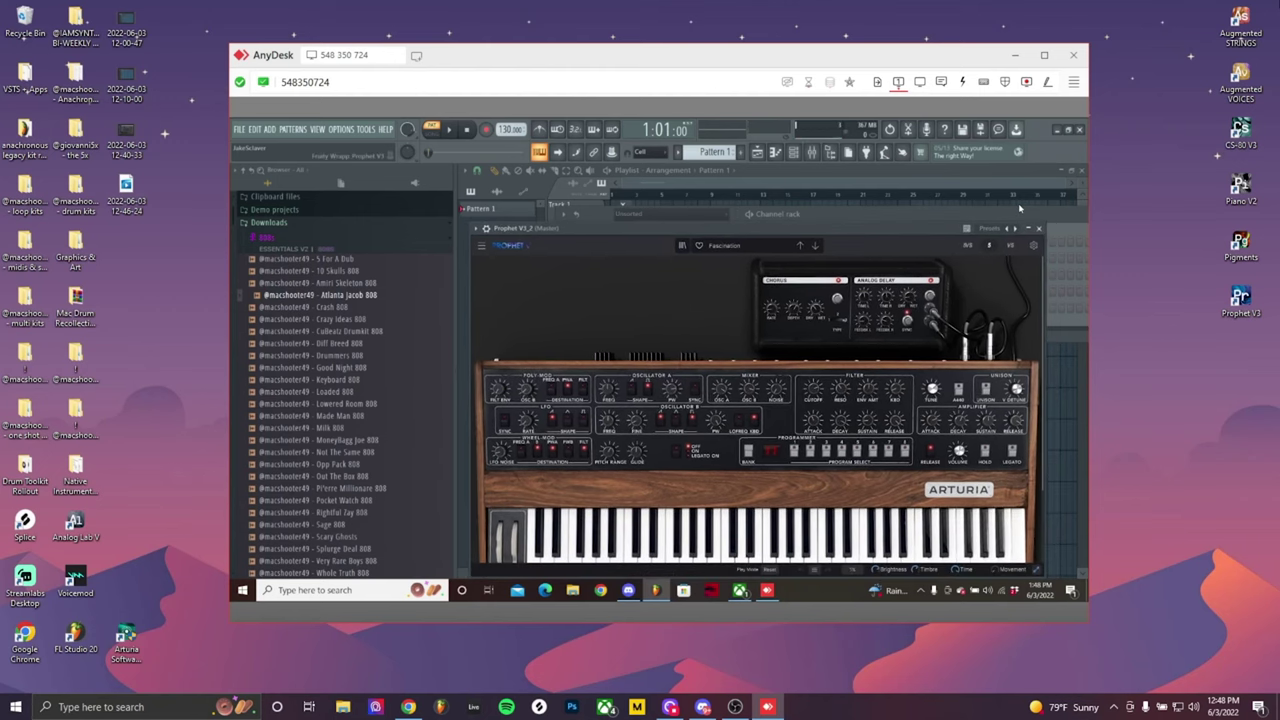
# Maximize the AnyDesk remote session and show the playlist and the channel rack of the remote project
pyautogui.doubleClick(940, 55)
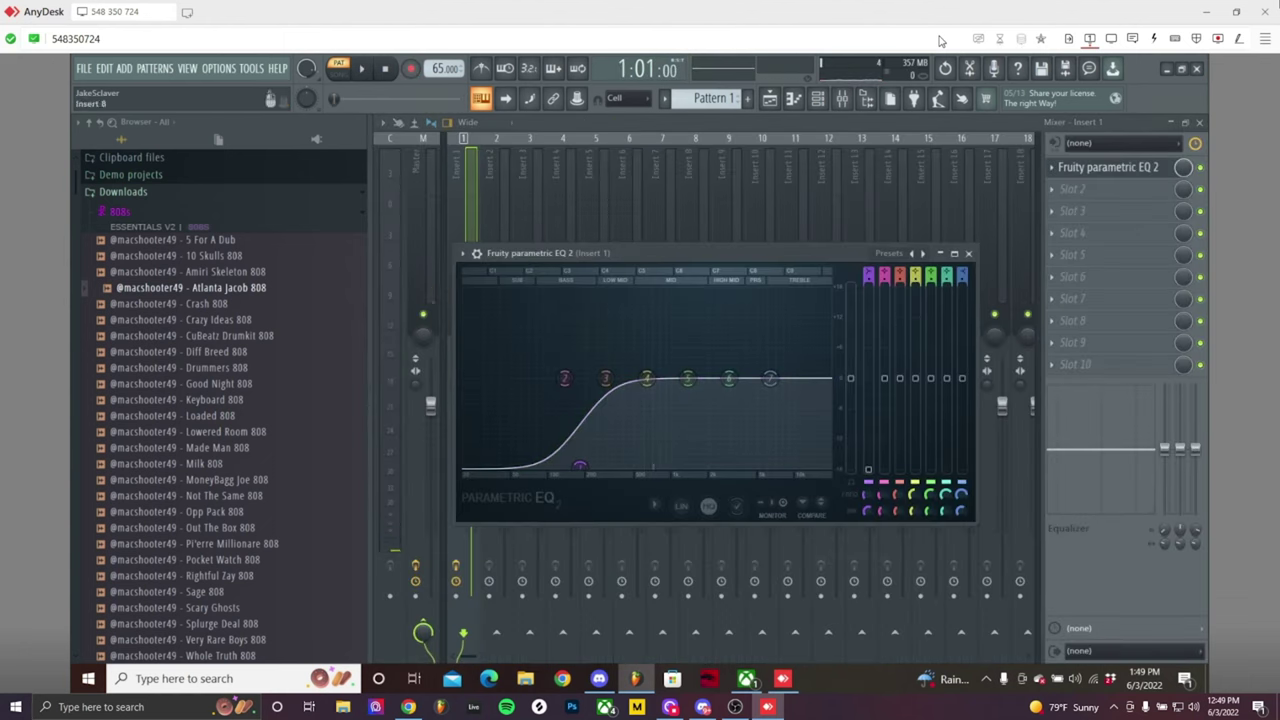
pyautogui.press('F5')
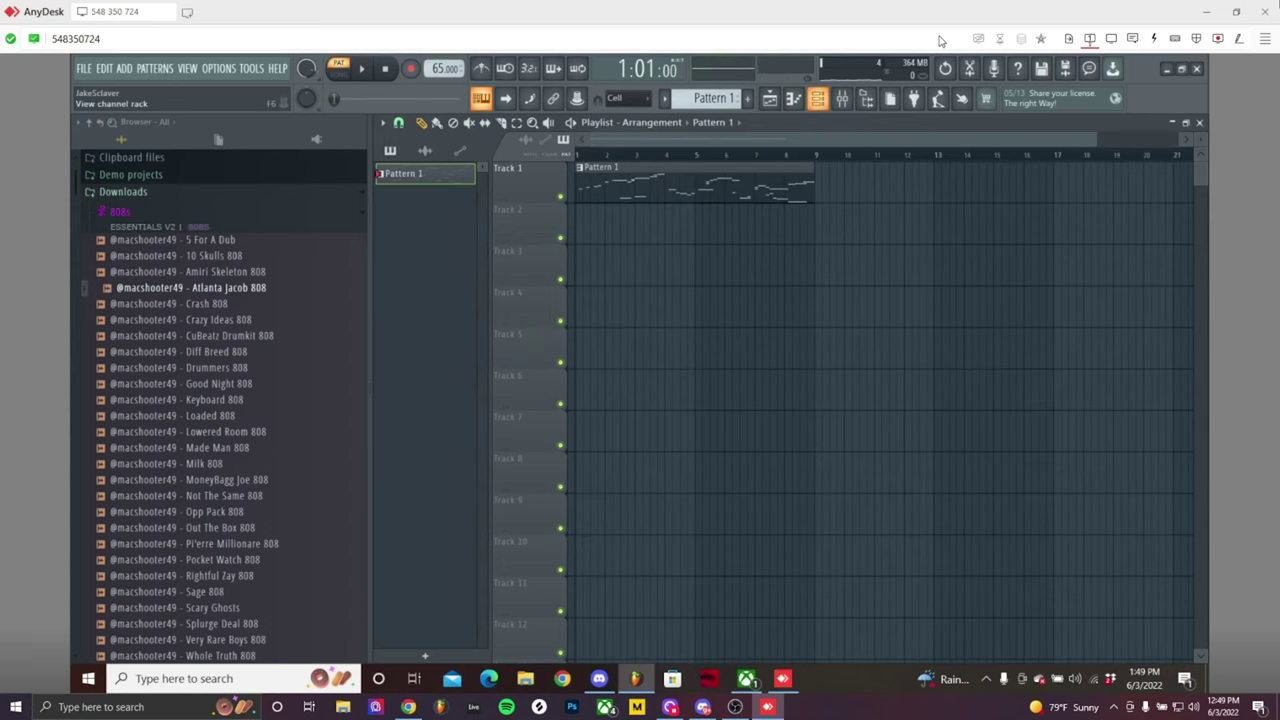
pyautogui.press('F6')
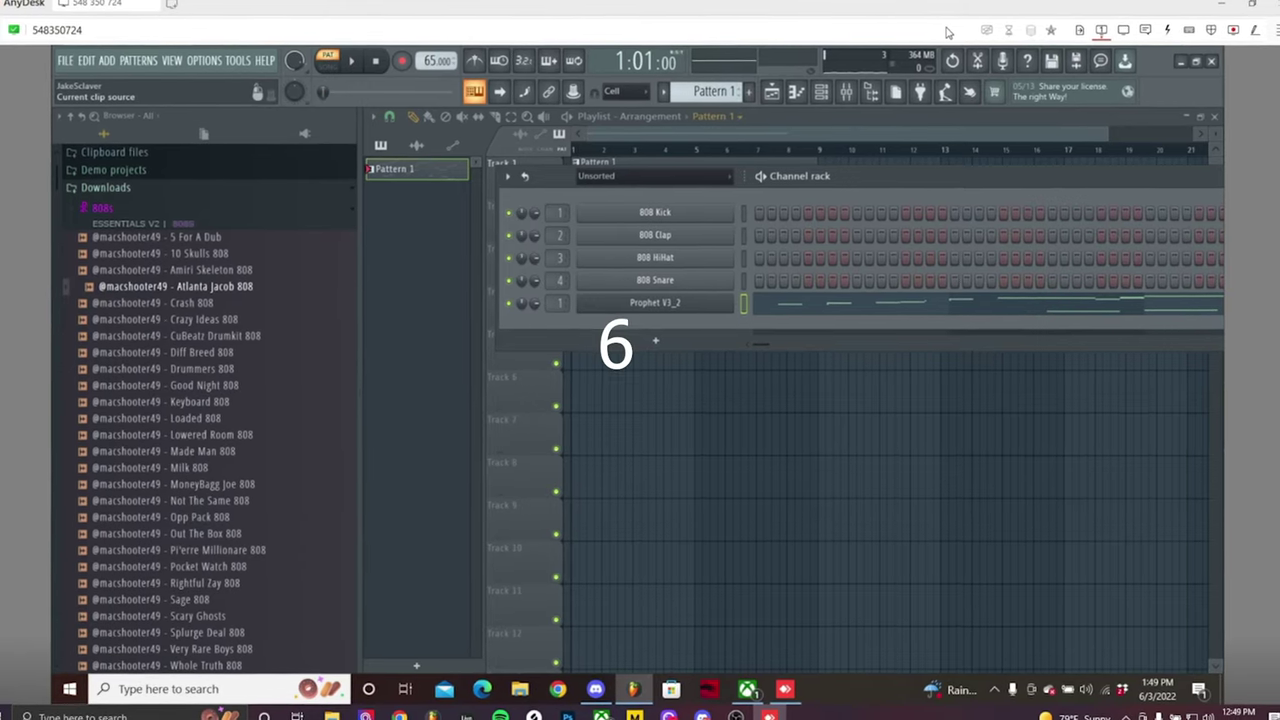
pyautogui.press('F6')
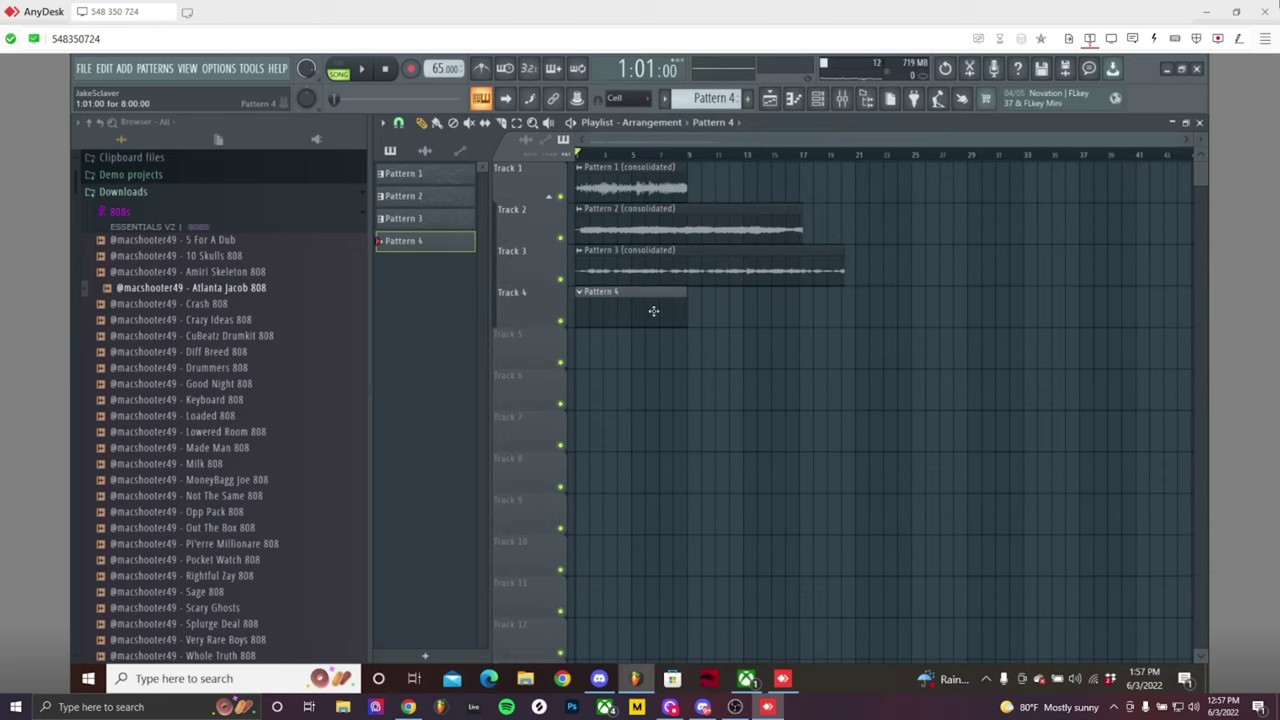
# Audition PoiZone presets for Pattern 4, including ATMO Cycles TC, and close the synth
pyautogui.click(818, 102)
pyautogui.click(620, 180)
pyautogui.click(623, 194)
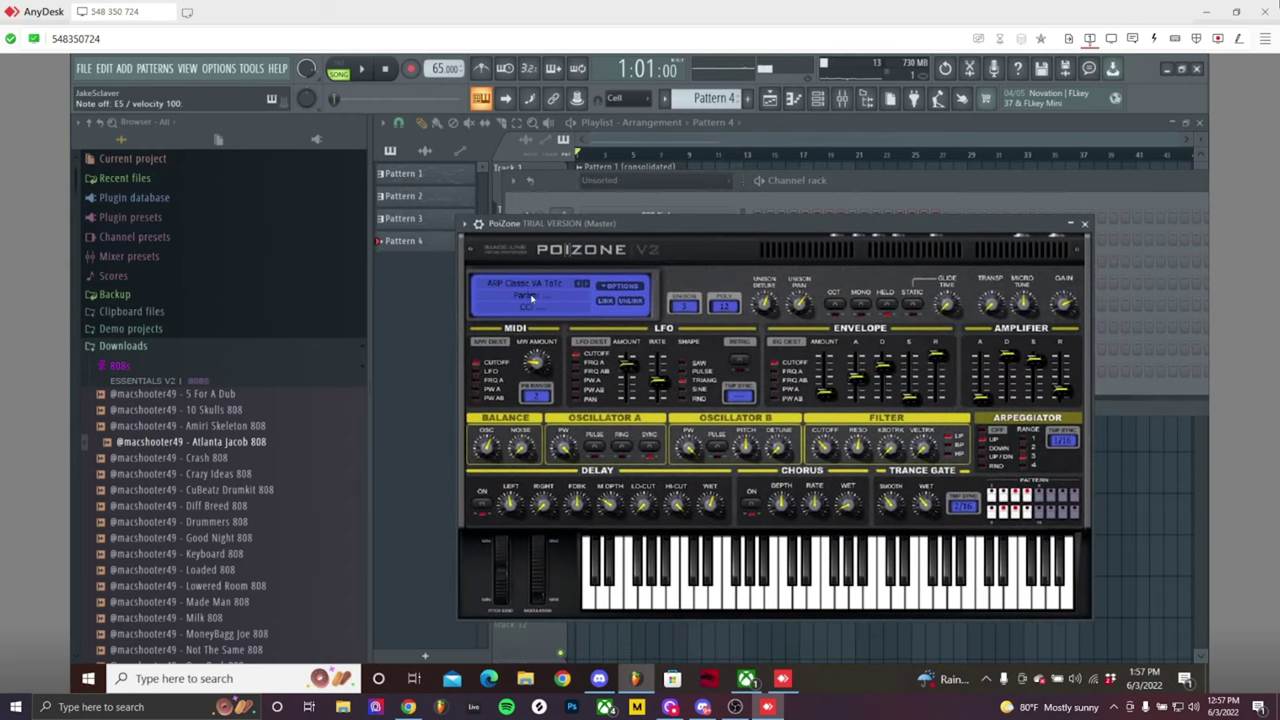
pyautogui.click(528, 290)
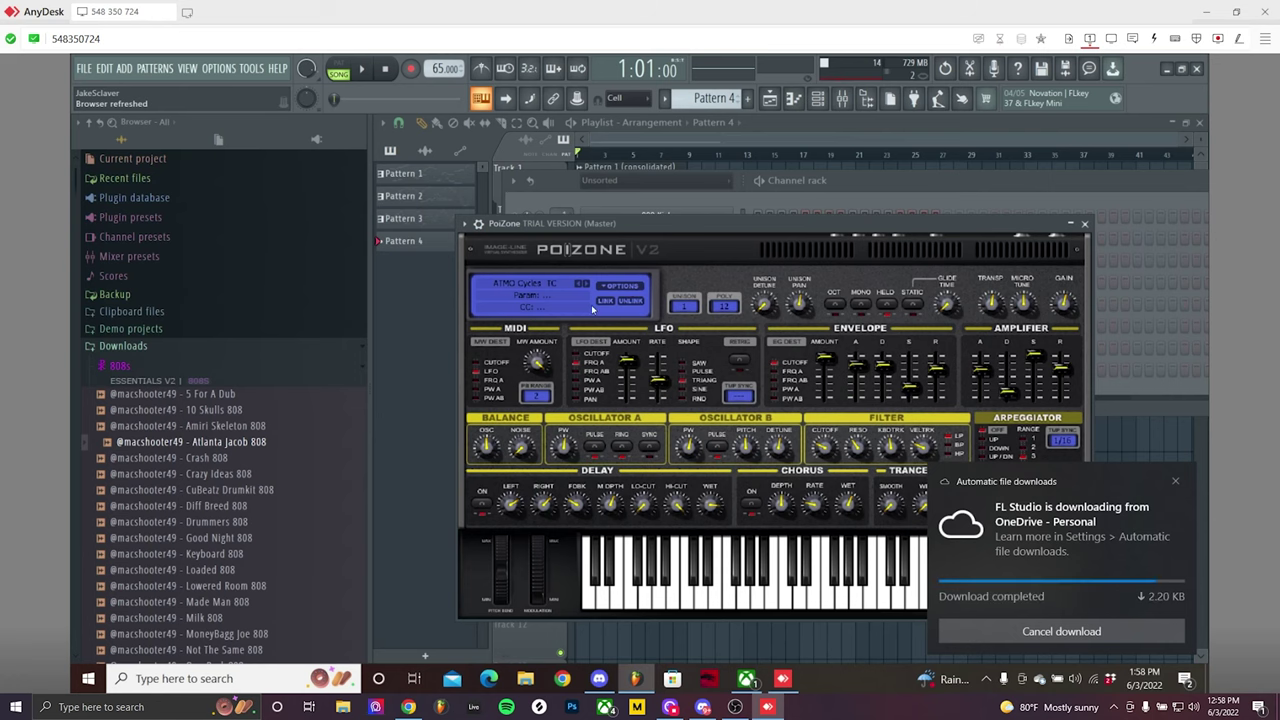
pyautogui.click(1087, 224)
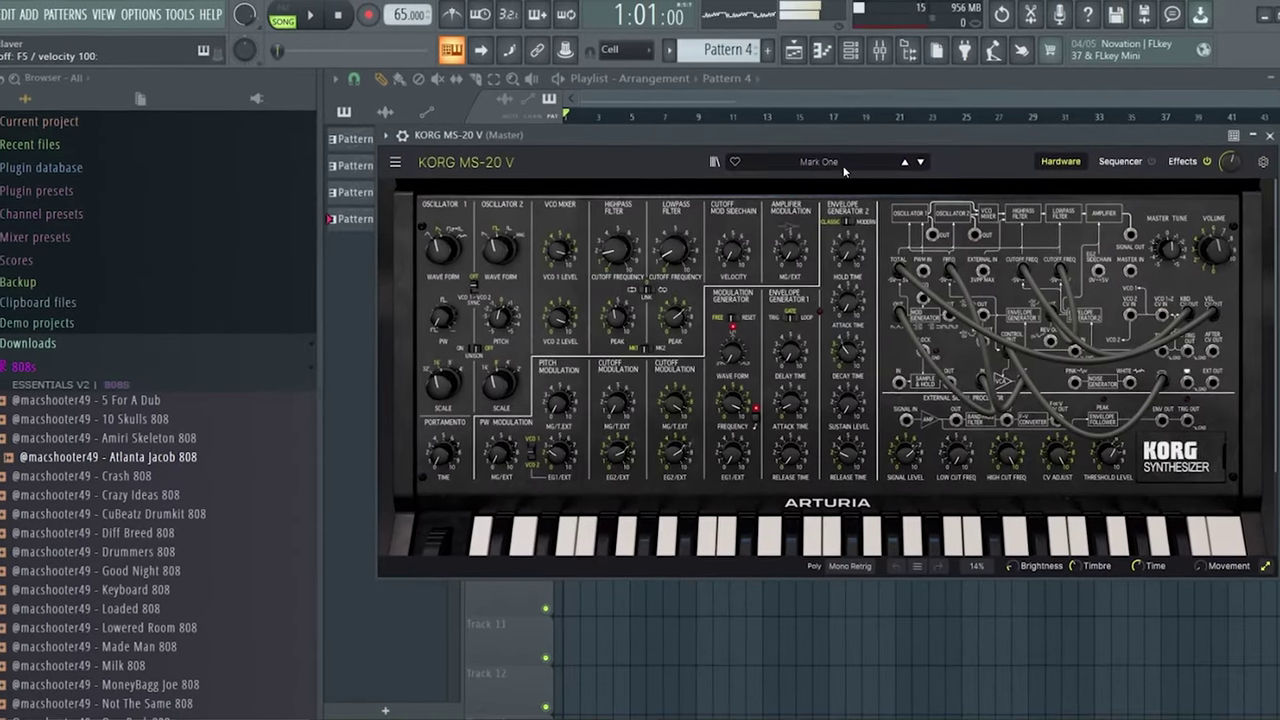
# Browse the KORG MS-20 V presets for a Pattern 4 sound
pyautogui.click(794, 192)
pyautogui.moveTo(812, 210)
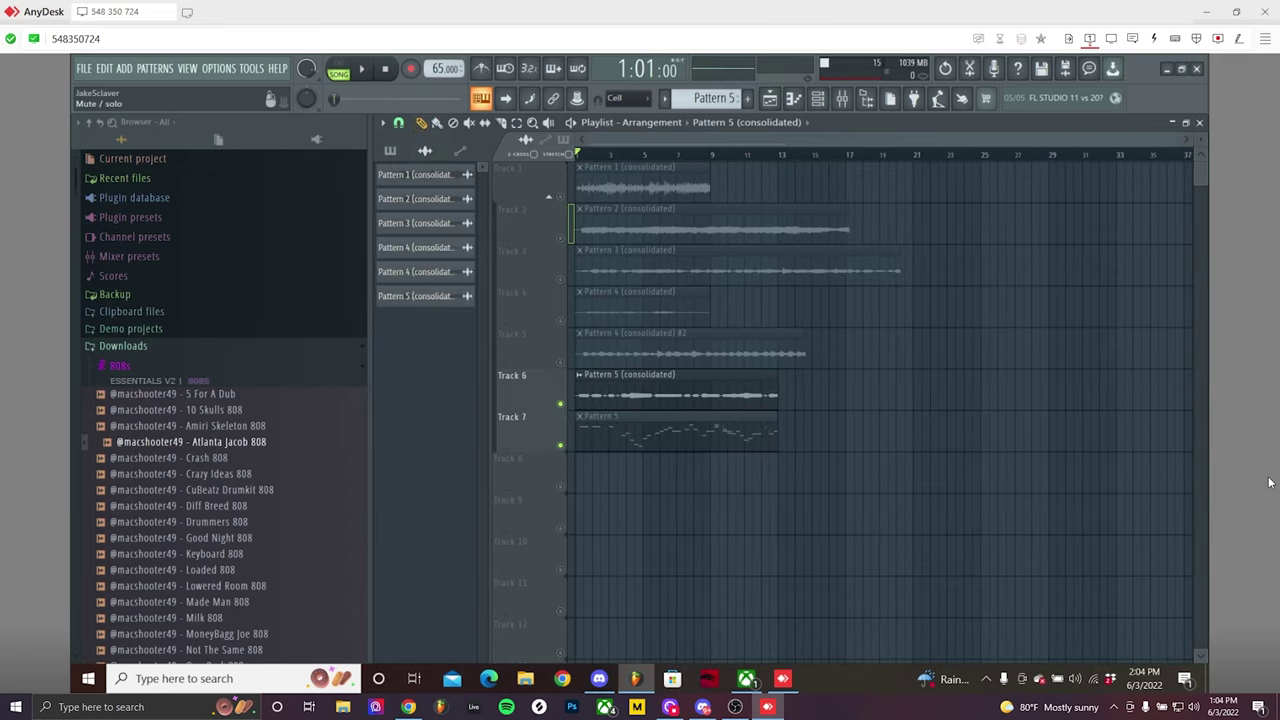
# Play back the arrangement with the consolidated Pattern 5 clip and close the audio clip's settings
pyautogui.press('space')
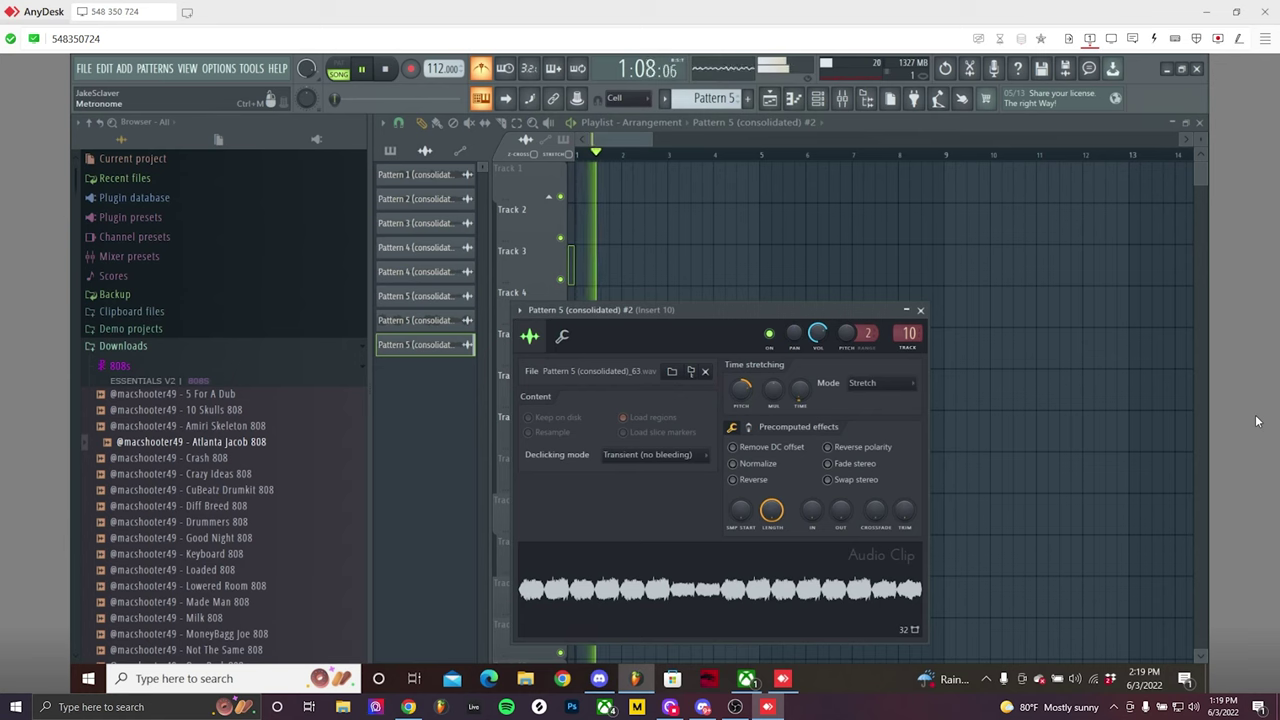
pyautogui.press('Escape')
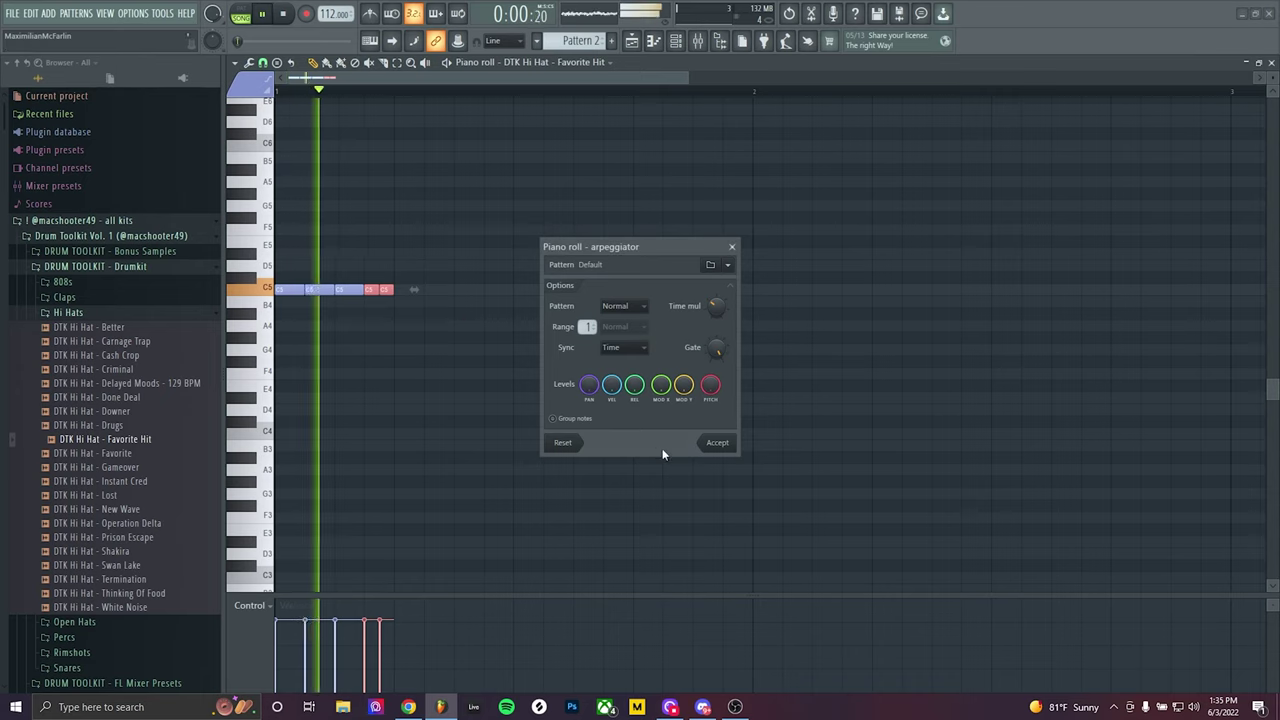
# Apply the arpeggiator to the selected C5 notes of the DTK Hi Hat - Favorite Hit channel
pyautogui.press('Return')
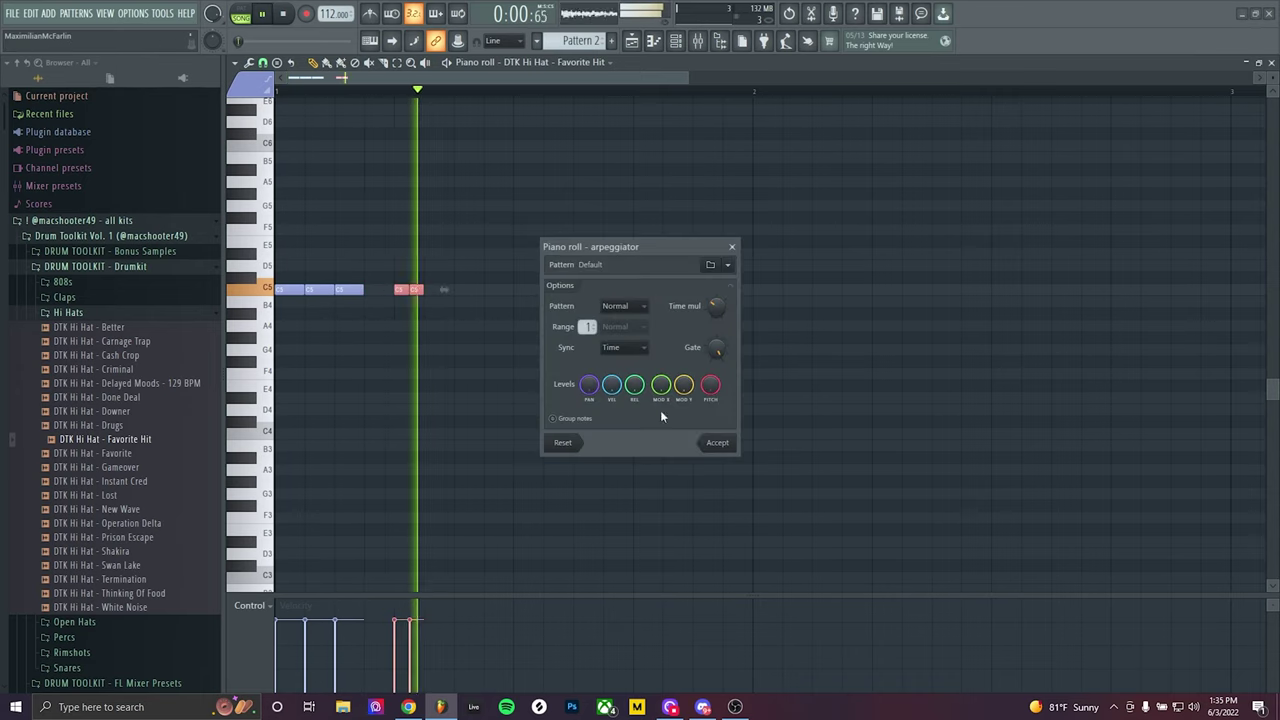
pyautogui.click(714, 440)
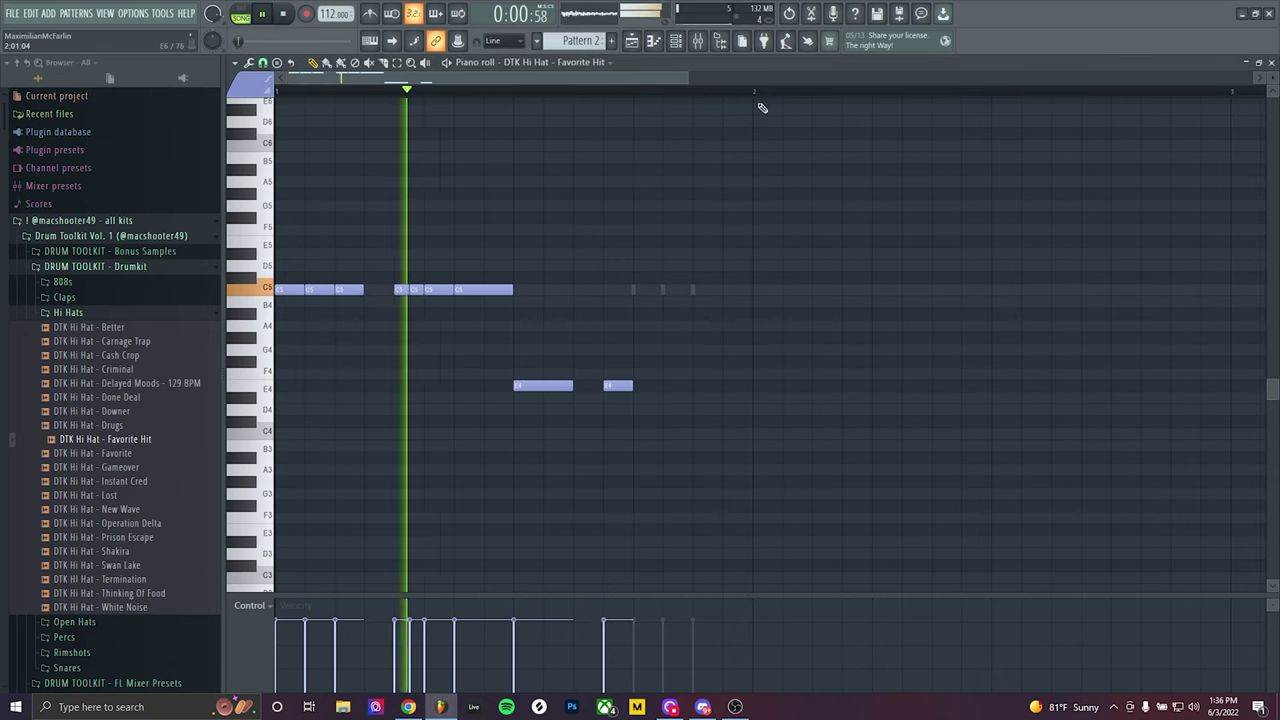
# Select all the Favorite Hit hi-hat notes in the first bar and duplicate them into the following bar
pyautogui.hotkey('ctrl', 'a')
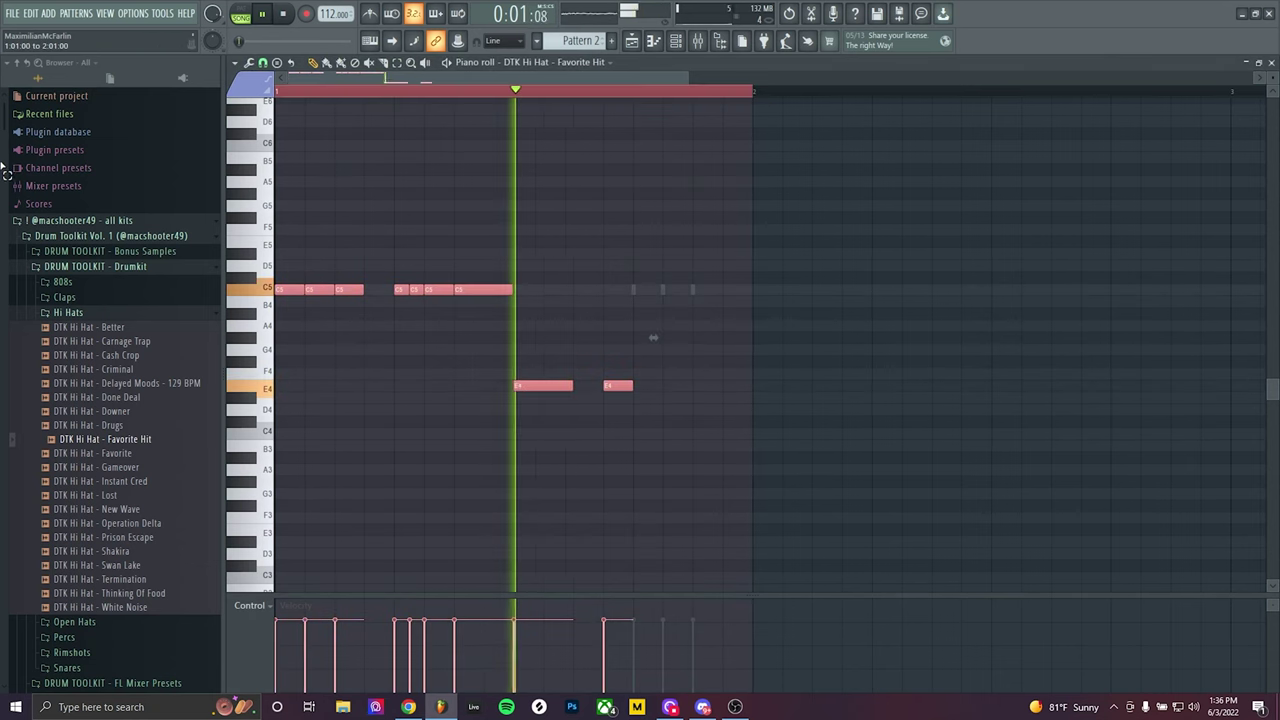
pyautogui.hotkey('ctrl', 'b')
pyautogui.scroll(-3, 636, 261)
# Open the piano roll of the DTK Hi Hat - Gameover channel from the channel rack
pyautogui.press('F6')
pyautogui.rightClick(480, 268)
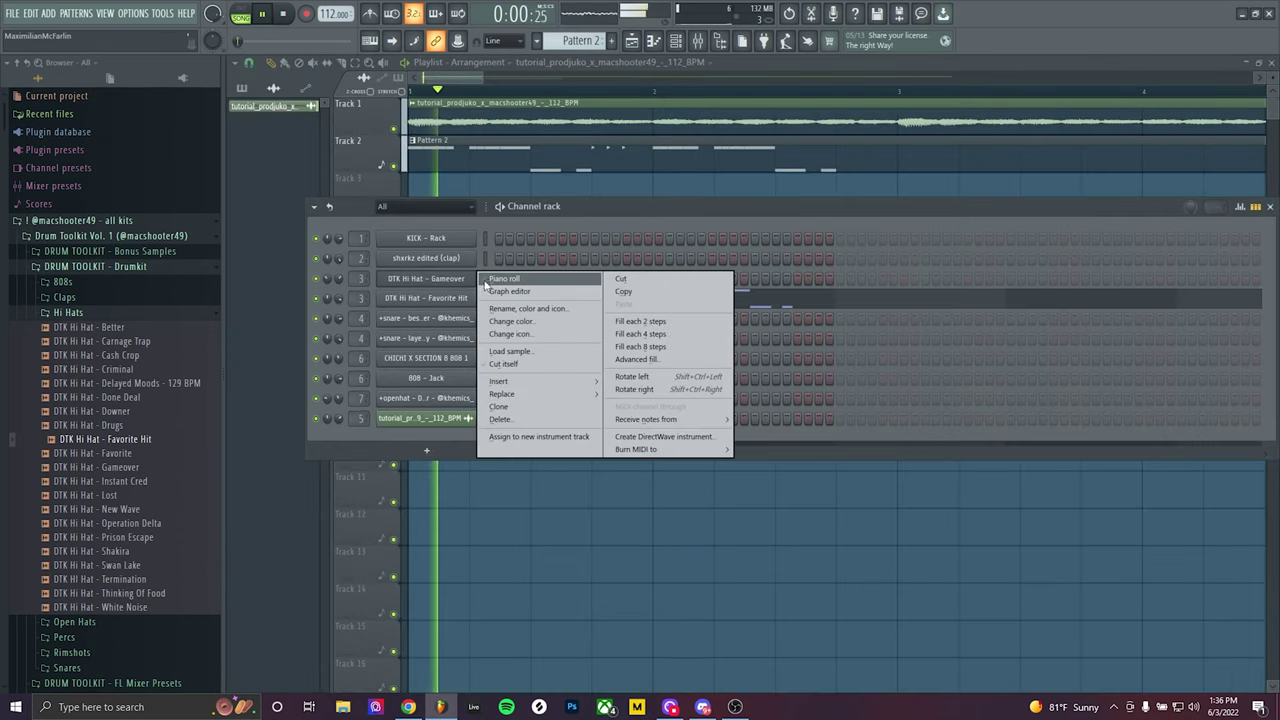
pyautogui.click(510, 276)
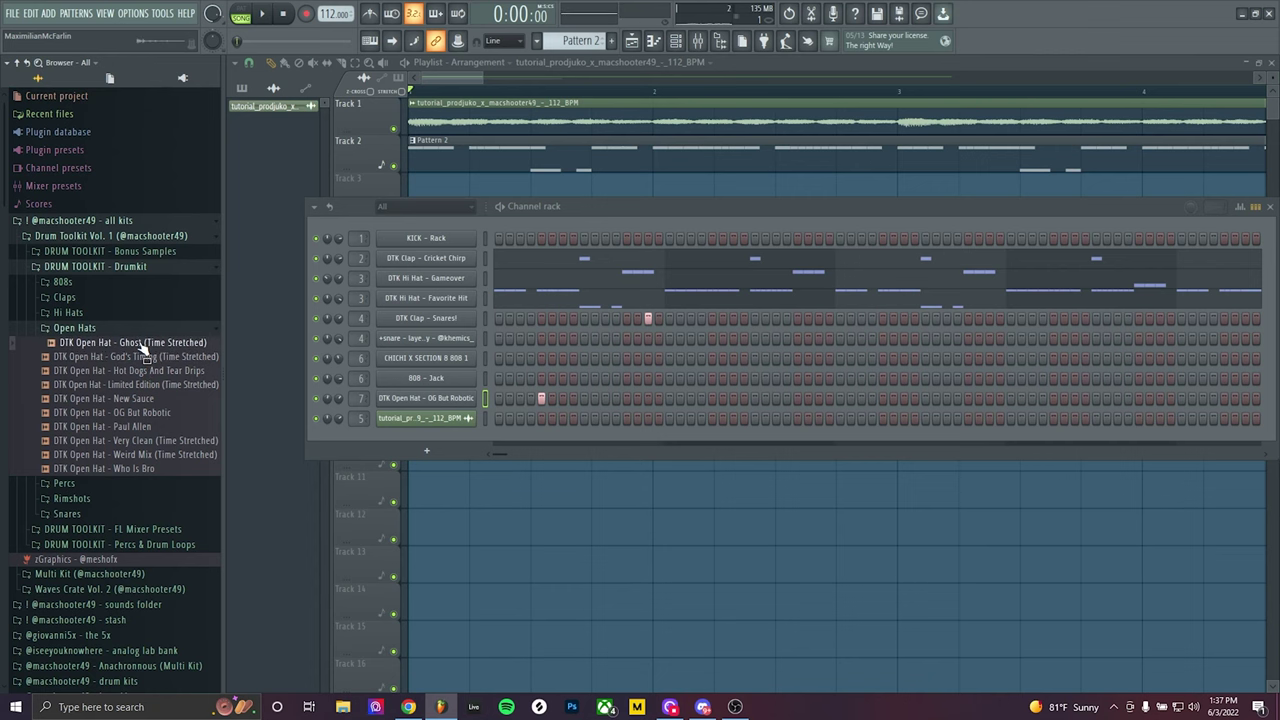
# Add the DTK Open Hat - Ghost (Time Stretched) sample as a new channel and repeat its bar 2 hit in the piano roll
pyautogui.press('space')
pyautogui.moveTo(145, 348); pyautogui.dragTo(380, 432)
pyautogui.rightClick(380, 432)
pyautogui.click(494, 443)
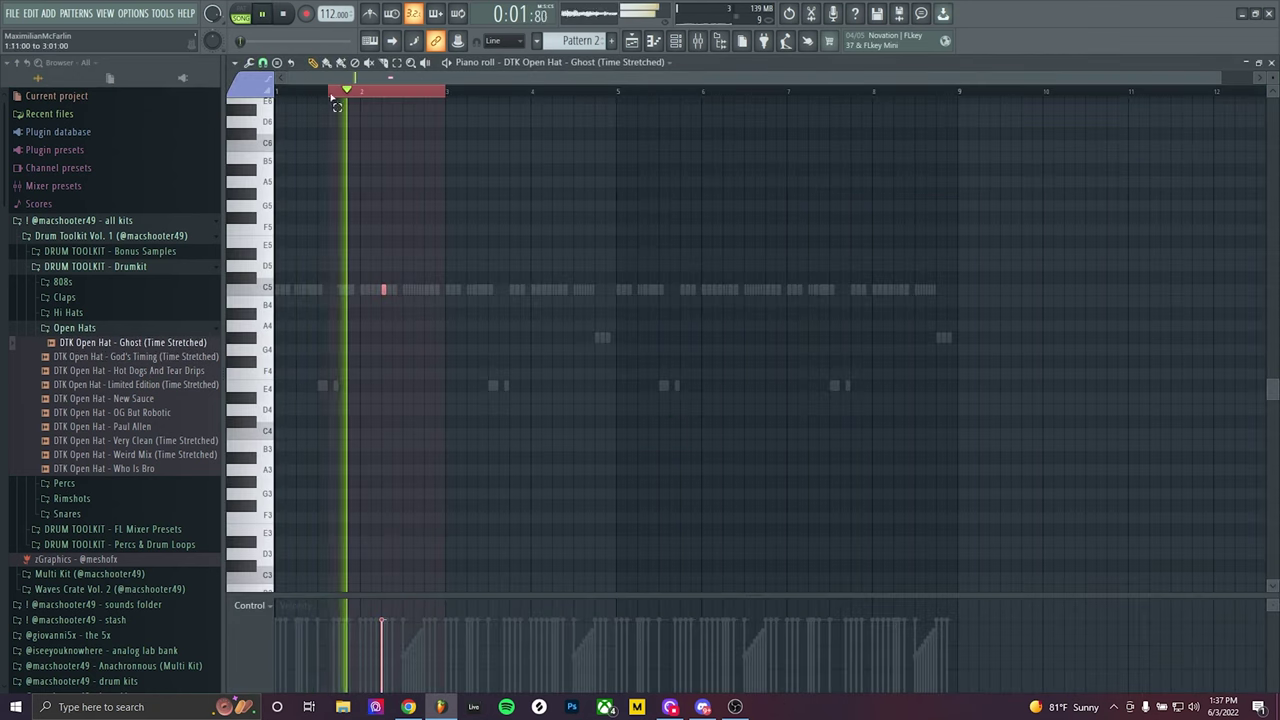
pyautogui.moveTo(335, 100); pyautogui.dragTo(616, 92)
# Open the piano roll of the DTK Open Hat - OG But Robotic channel and repeat its hits across the pattern
pyautogui.press('F6')
pyautogui.rightClick(408, 392)
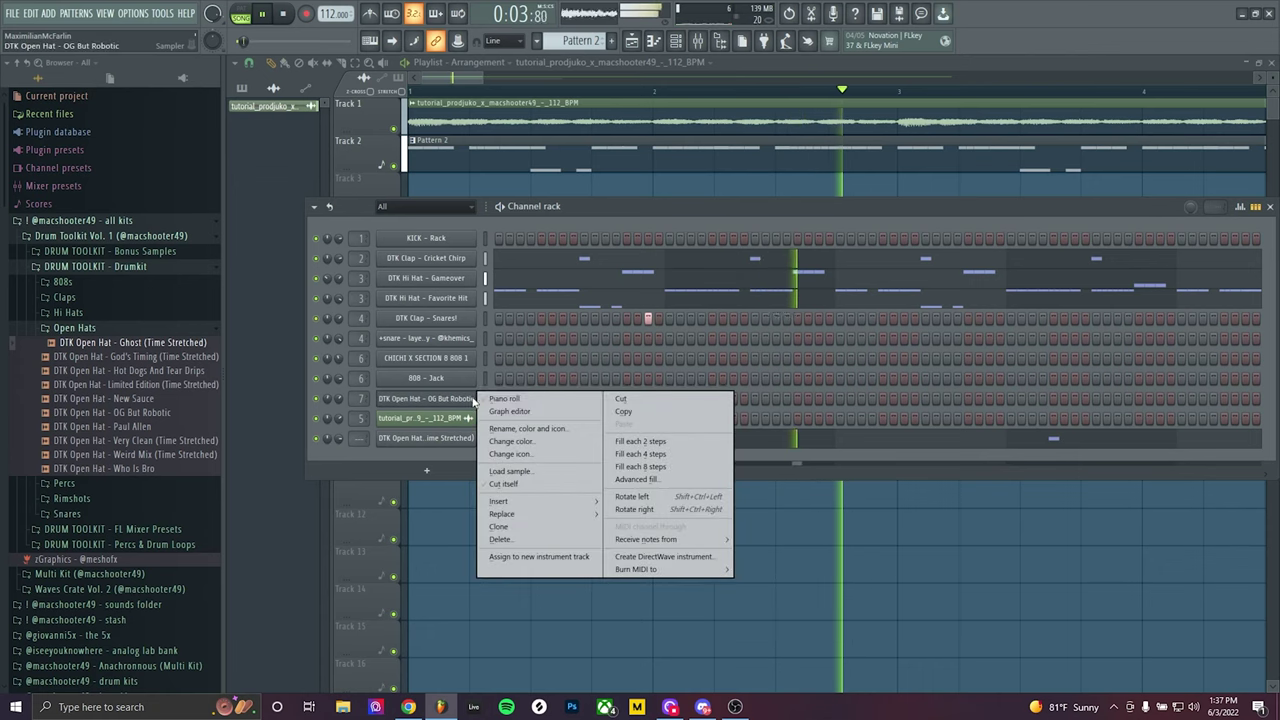
pyautogui.click(432, 397)
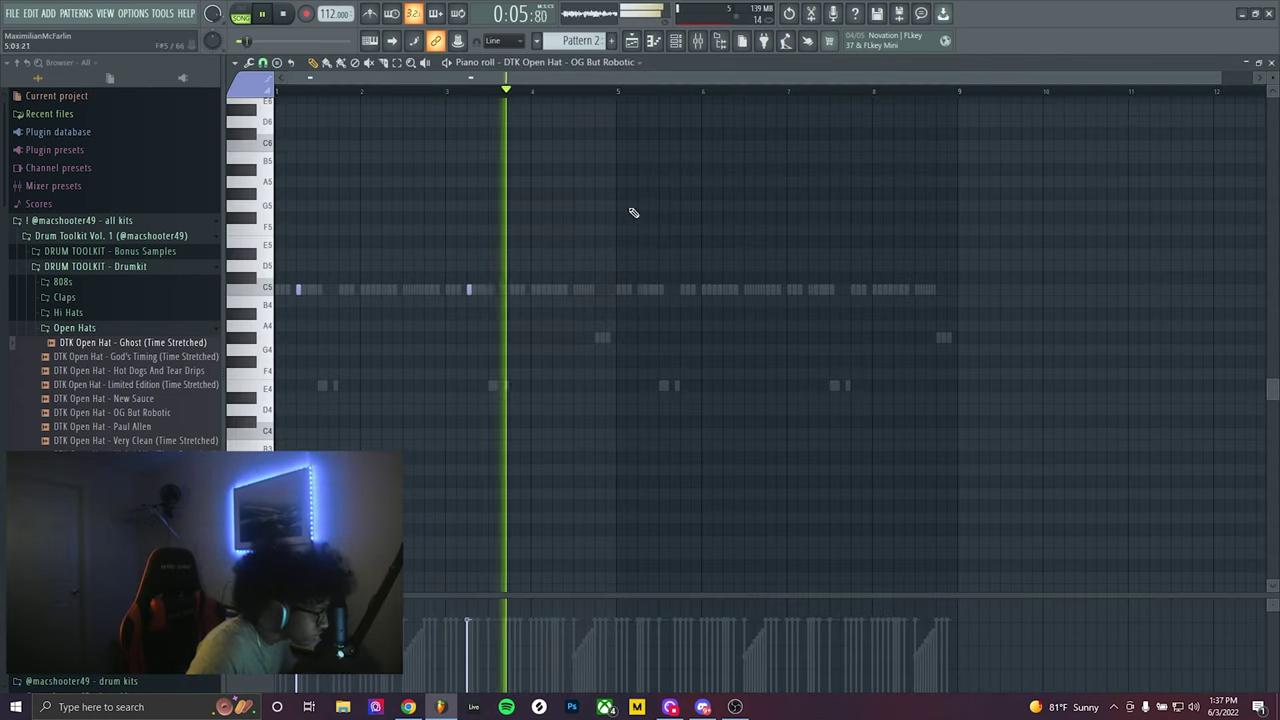
pyautogui.hotkey('ctrl', 'a')
pyautogui.scroll(-3, 864, 384)
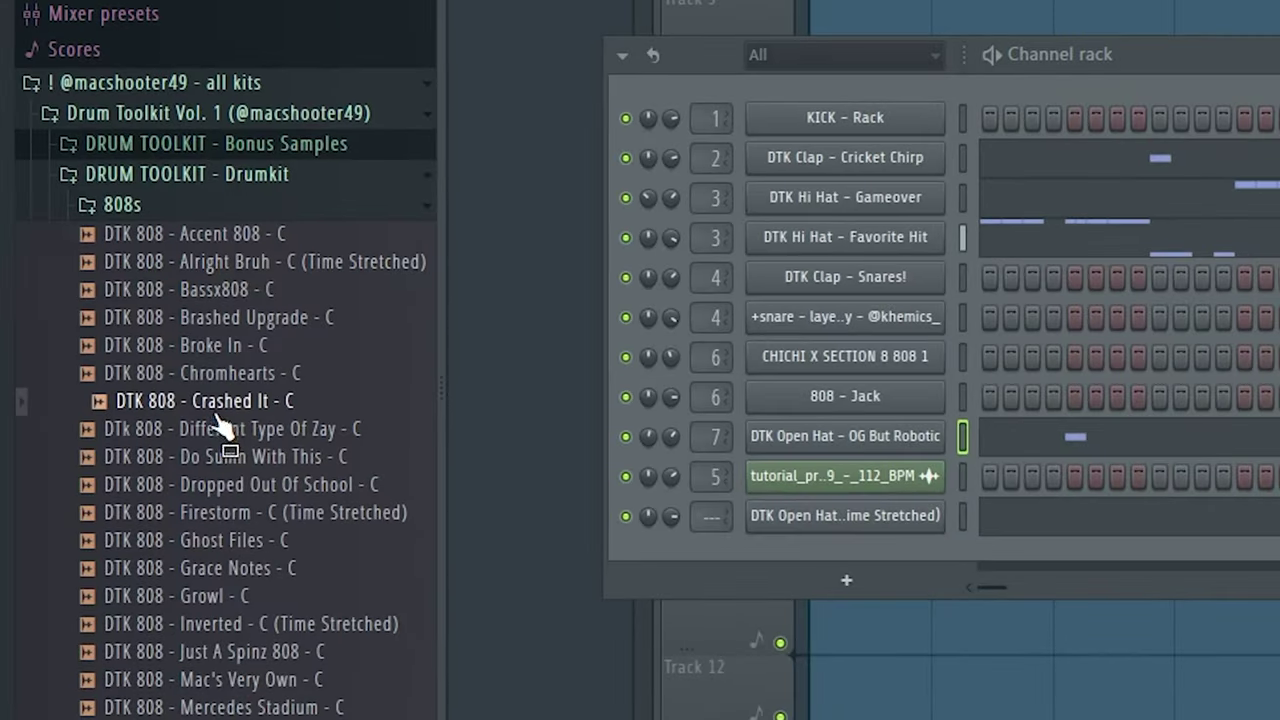
# Replace the 808 - Jack sample with DTK 808 - Crashed It - C and write its F#5 notes in the piano roll
pyautogui.scroll(-3, 108, 335)
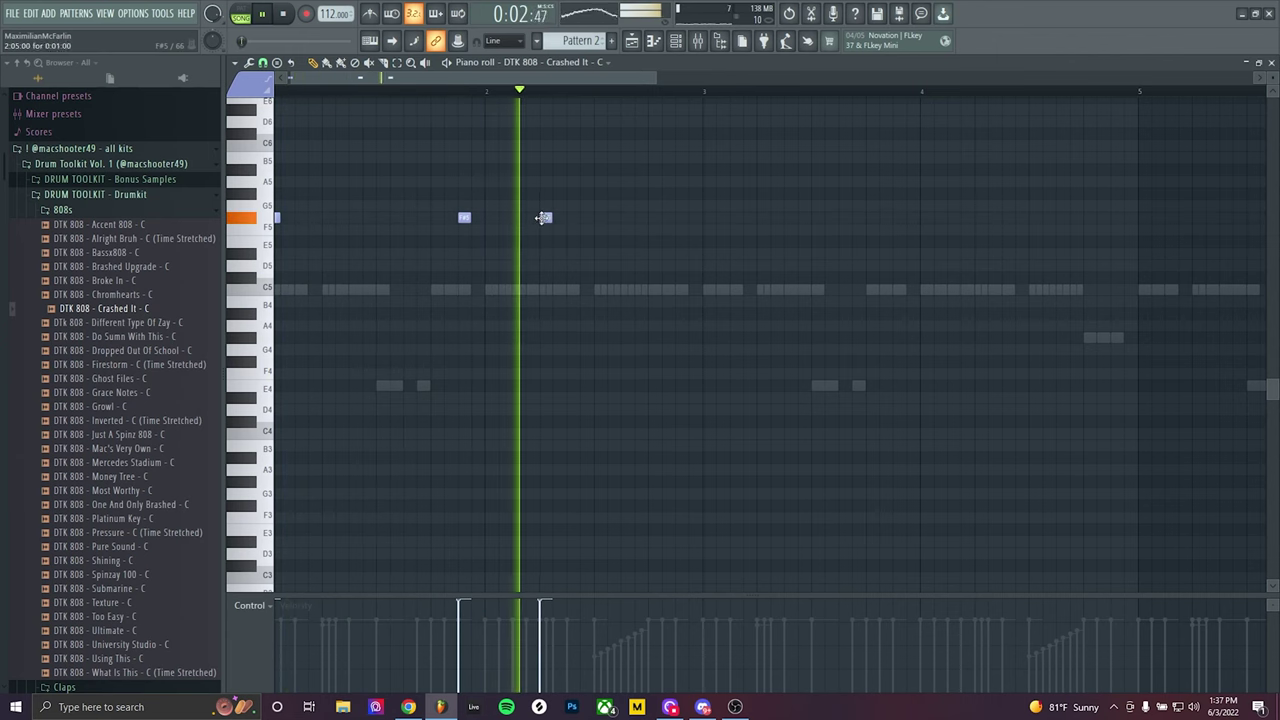
pyautogui.press('F7')
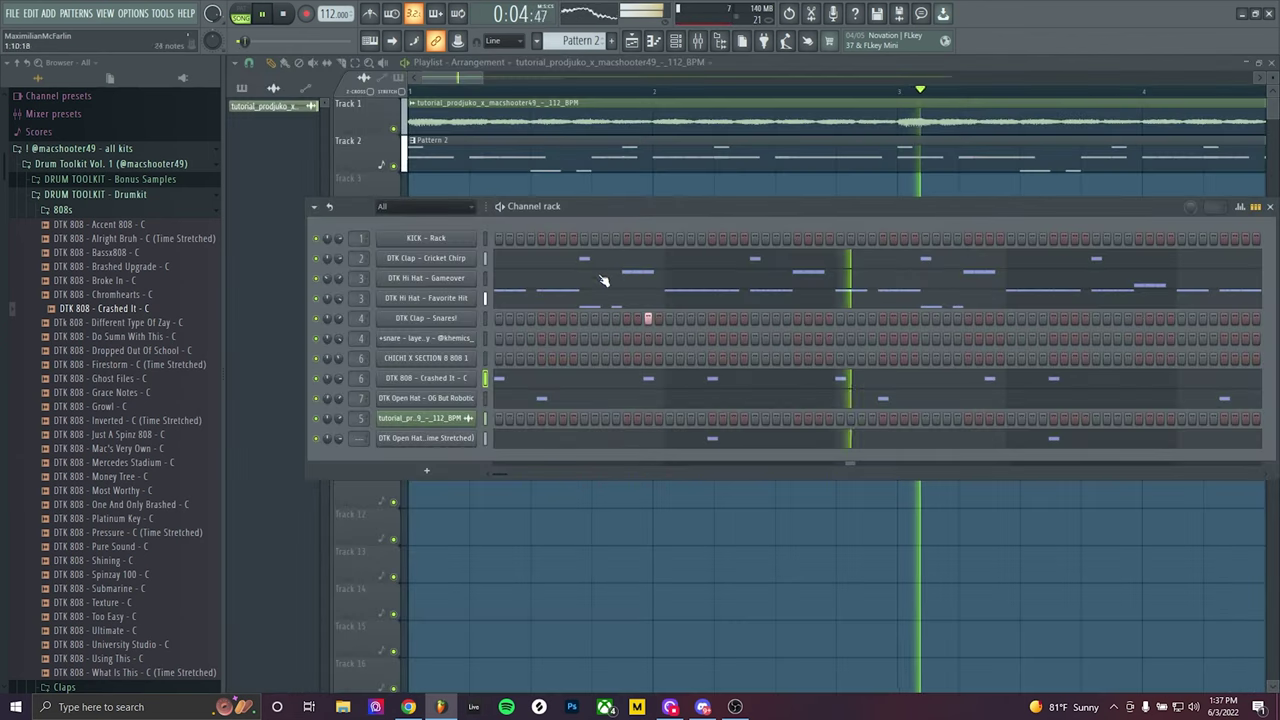
# Open the piano roll of the DTK Clap - Snares! channel and paste a copy of its C5 hit
pyautogui.rightClick(465, 318)
pyautogui.click(500, 318)
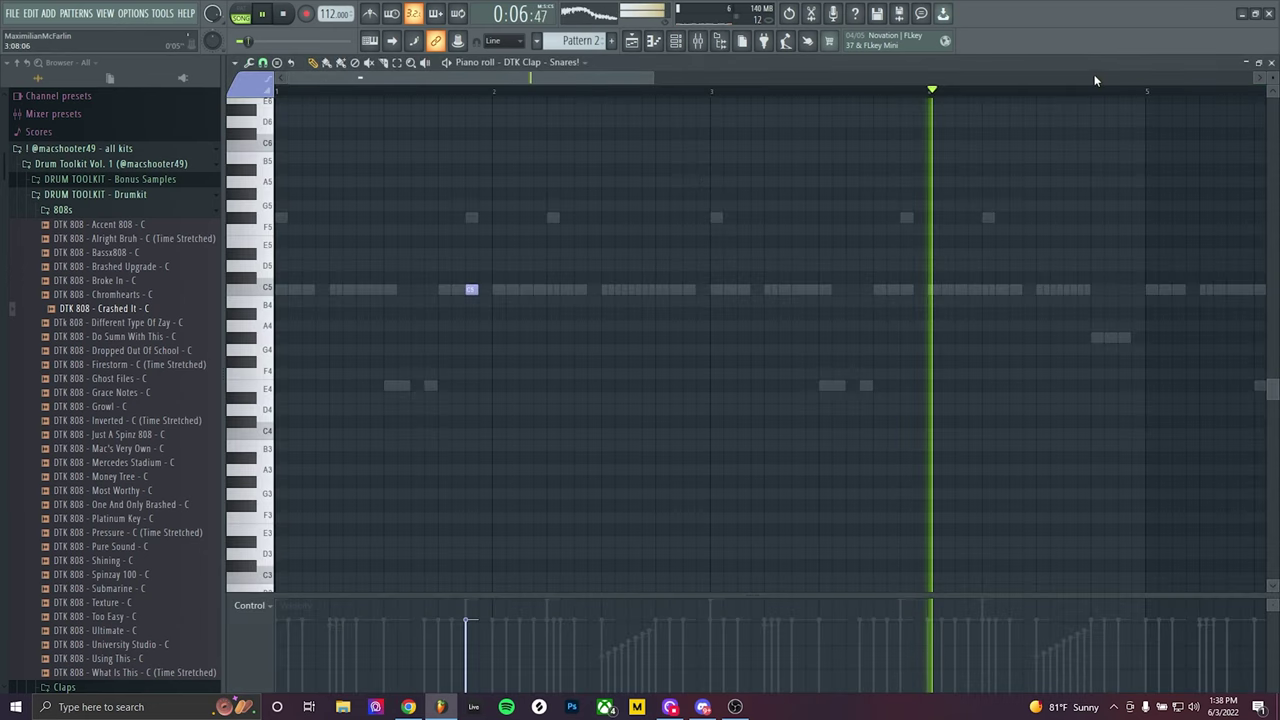
pyautogui.hotkey('ctrl', 'v')
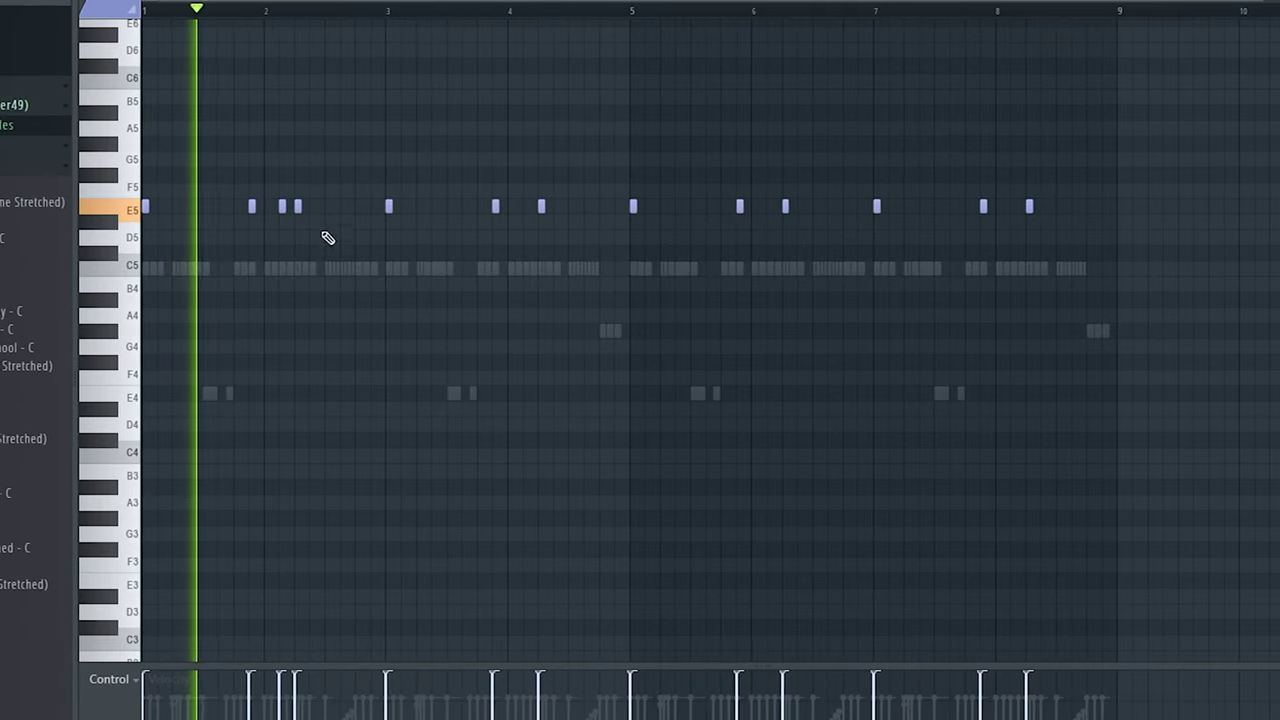
# Add an extra E5 note next to the bar 3 hit of the DTK 808 - Crashed It - C pattern
pyautogui.scroll(3, 328, 237)
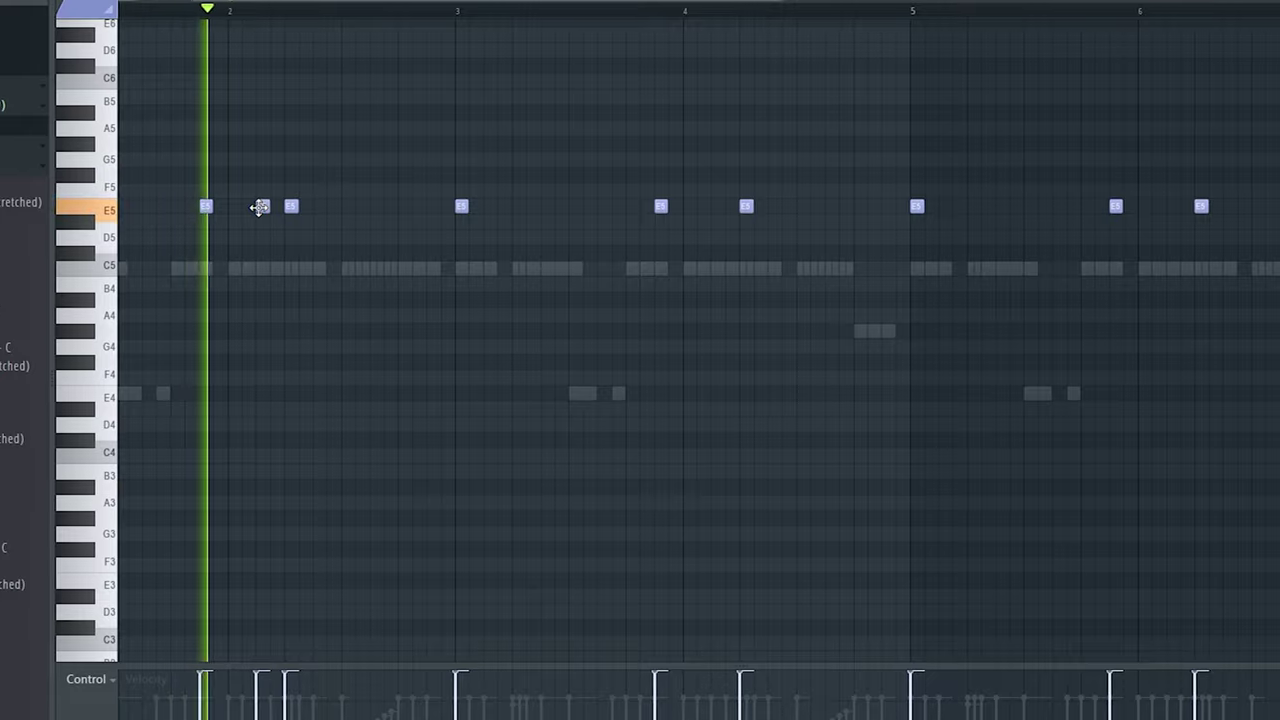
pyautogui.scroll(-3, 264, 220)
pyautogui.scroll(3, 300, 220)
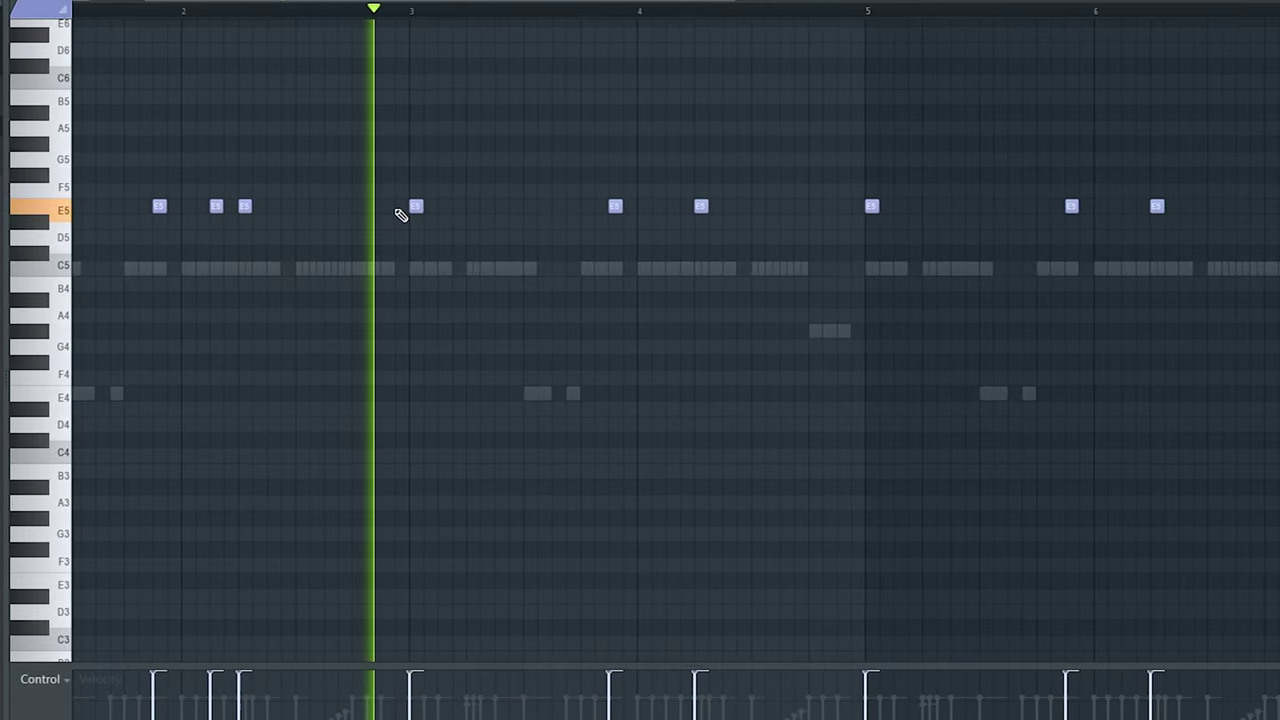
pyautogui.click(423, 207)
pyautogui.scroll(-3, 600, 240)
pyautogui.scroll(5, 463, 231)
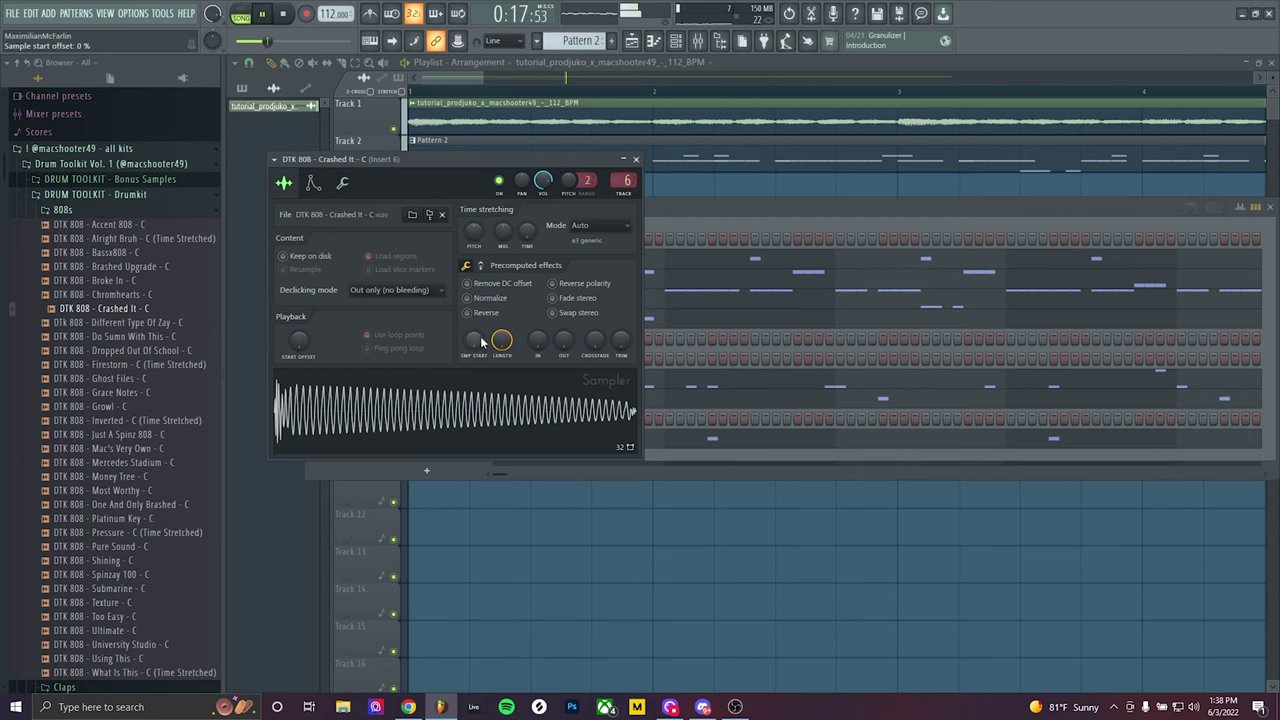
# Close the Crashed It sample settings and duplicate the Pattern 2 clip along Track 2 of the playlist
pyautogui.click(640, 180)
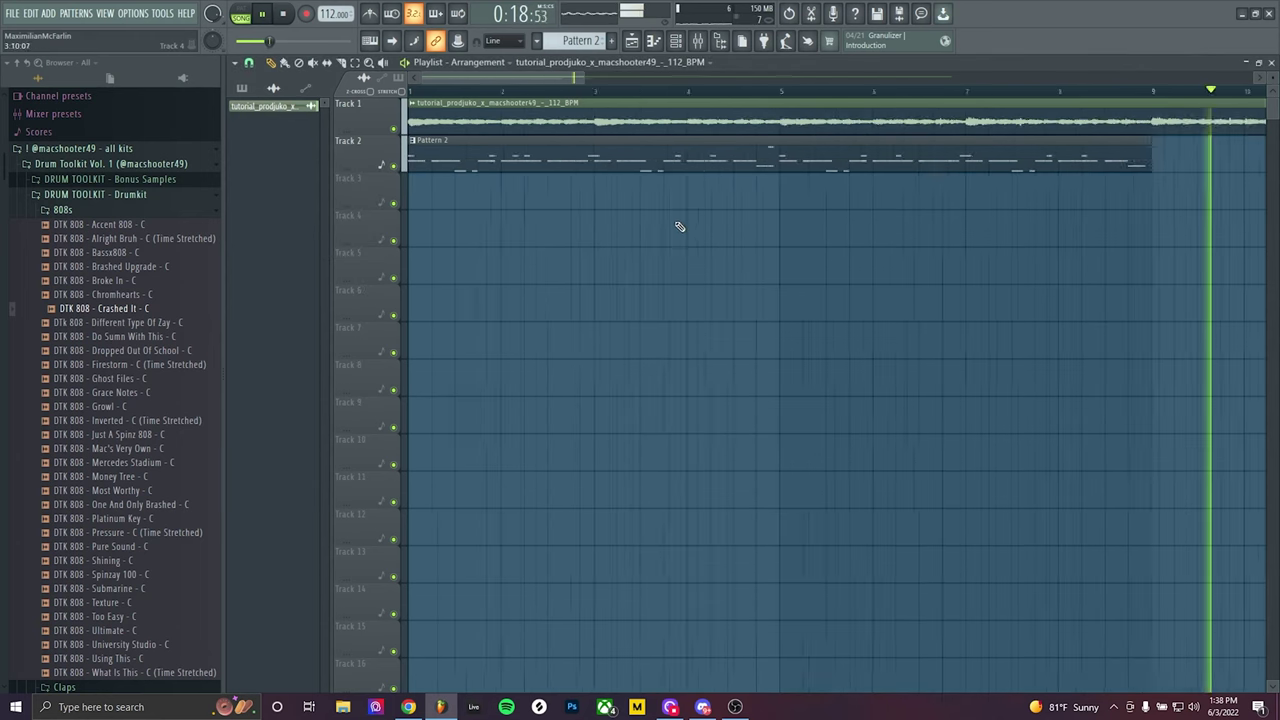
pyautogui.scroll(-3, 670, 220)
pyautogui.hotkey('ctrl', 'b')
pyautogui.scroll(-2, 651, 220)
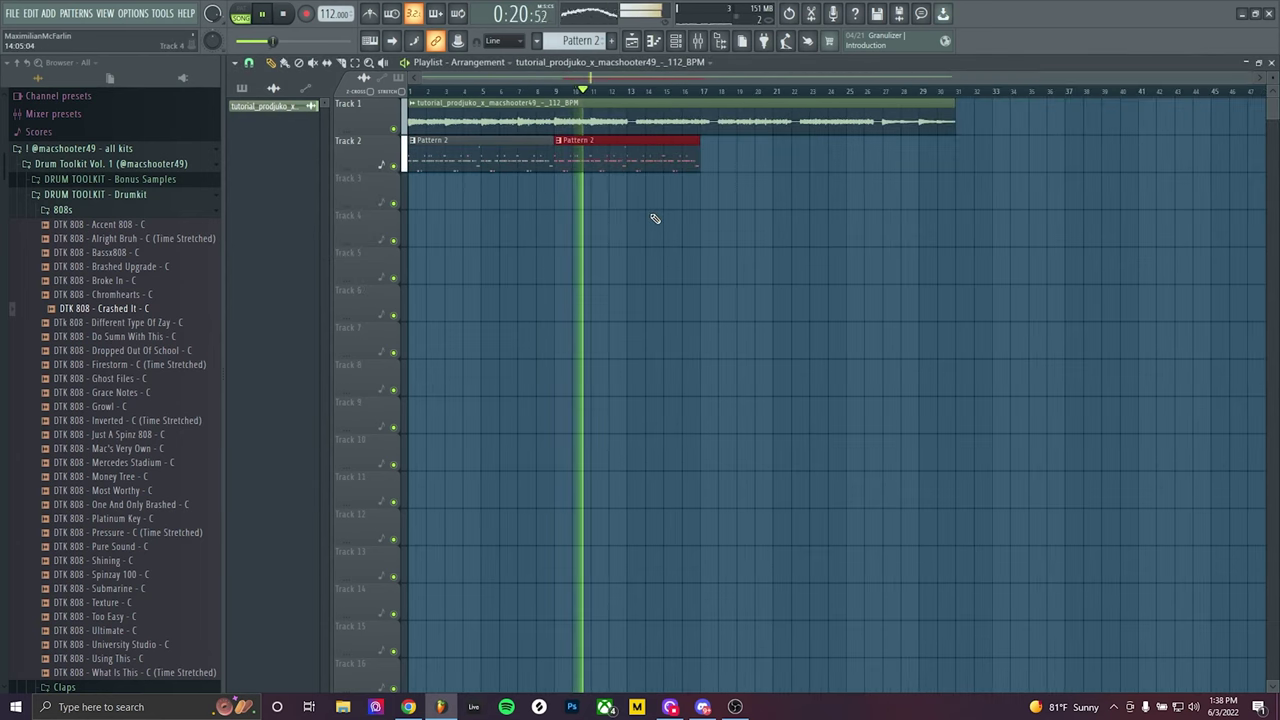
pyautogui.scroll(3, 560, 225)
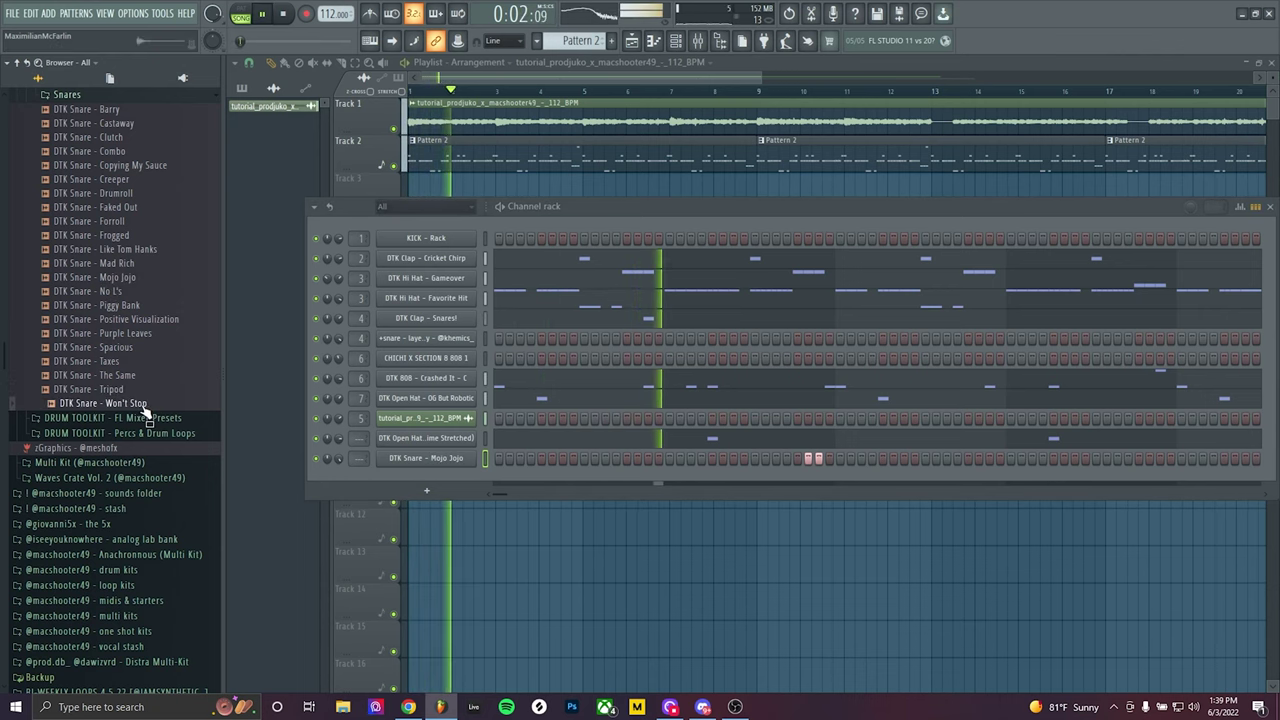
# Add the DTK Snare - Won't Stop sample as a new channel below DTK Snare - Mojo Jojo
pyautogui.moveTo(148, 417); pyautogui.dragTo(433, 478)
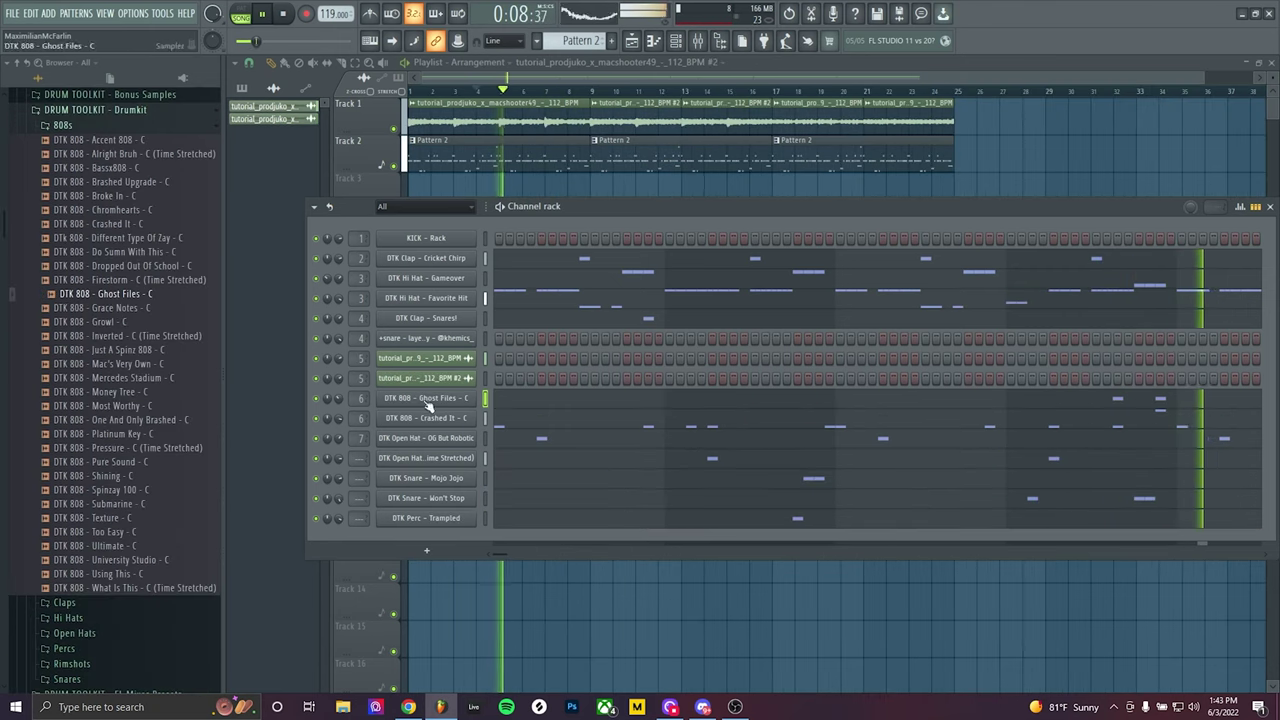
# Repeat the DTK 808 - Ghost Files - C notes from bar 4 in bar 8 of the piano roll
pyautogui.click(547, 390)
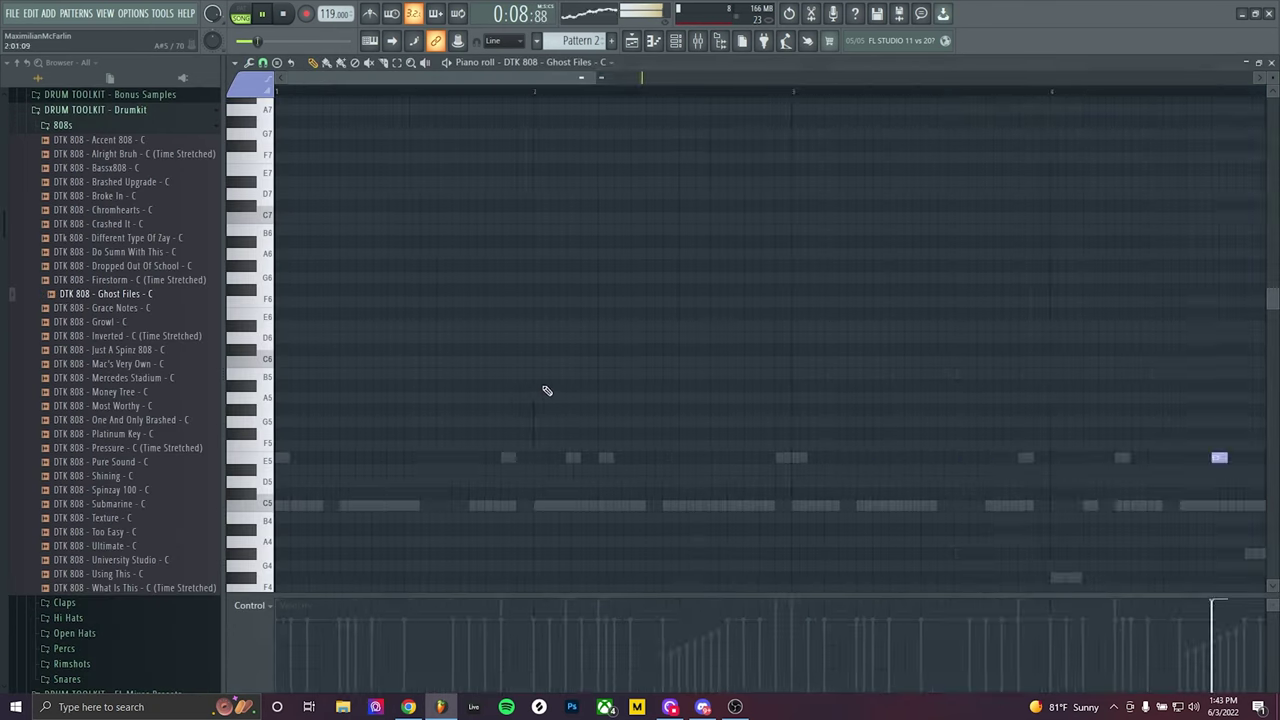
pyautogui.scroll(-3, 560, 389)
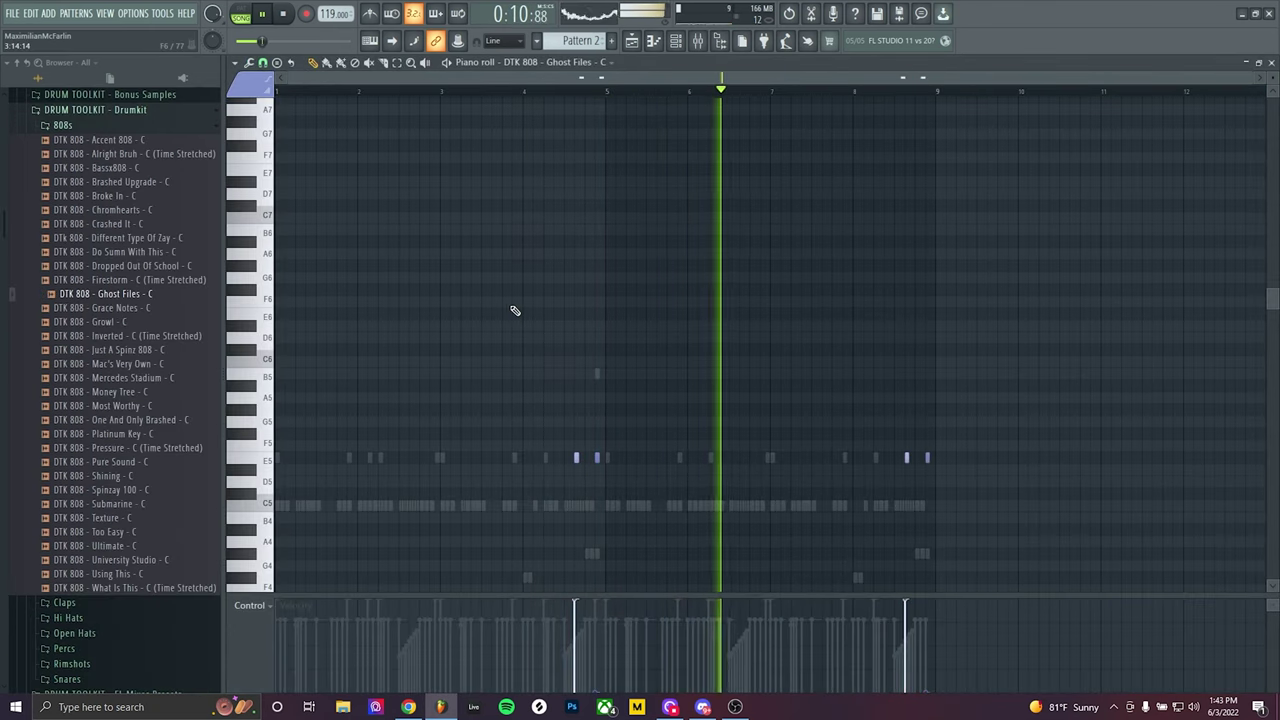
pyautogui.press('F7')
# Collapse the DRUM TOOLKIT - Drumkit folder in the sample browser
pyautogui.scroll(3, 104, 340)
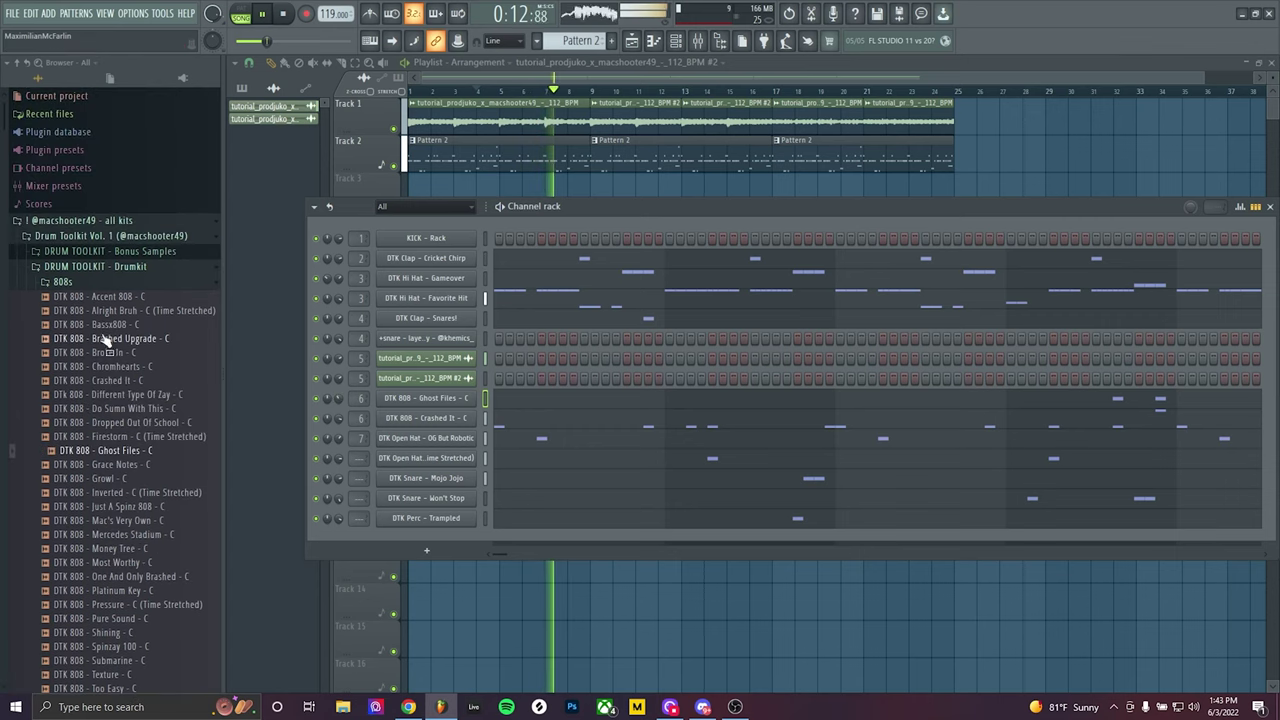
pyautogui.click(118, 267)
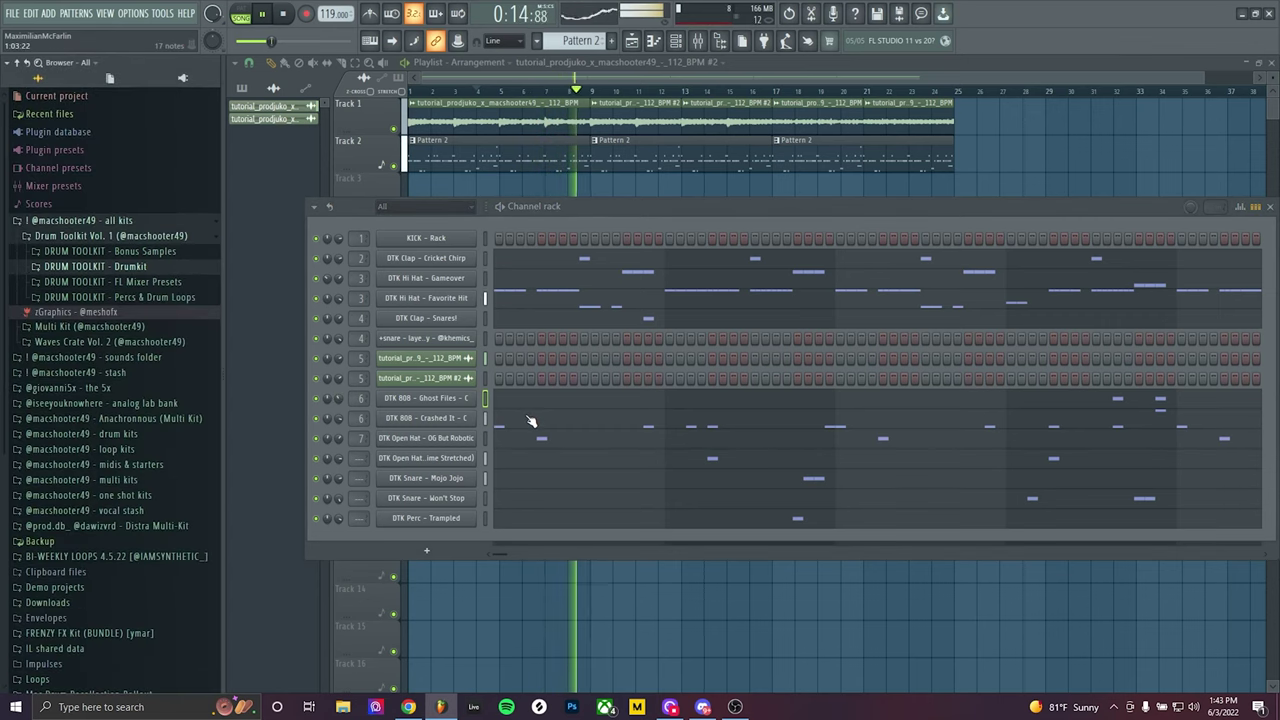